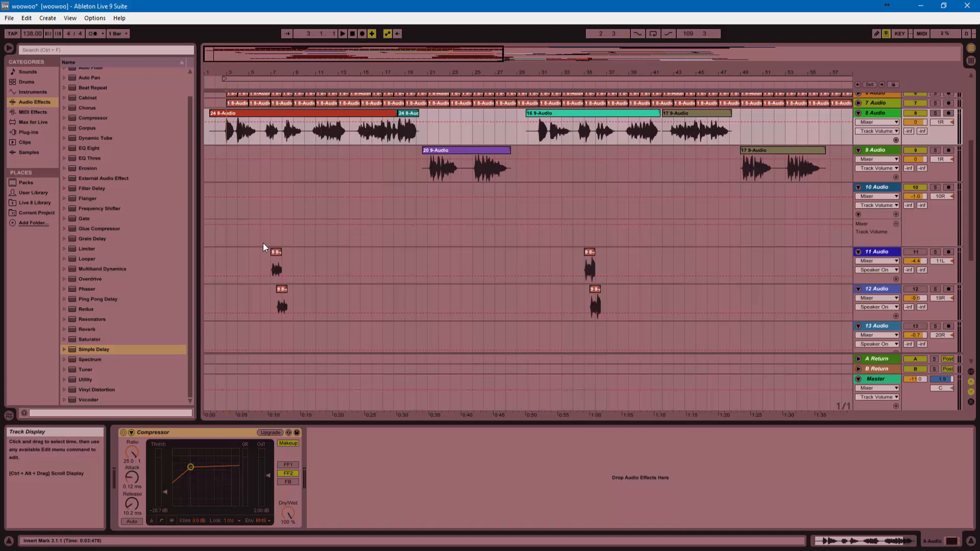
# Place the playback start point inside the 24 8-Audio clip on track 8.
pyautogui.click(261, 140)
pyautogui.scroll(3, 291, 142)
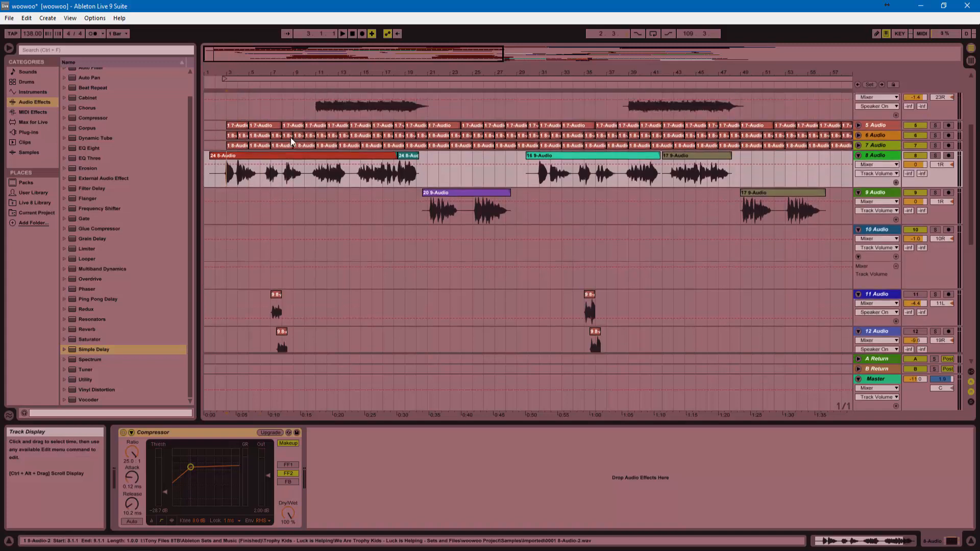
pyautogui.scroll(-1, 291, 142)
# Play from near bar 3, stop around bar 8, then dismiss track 9's lane menu.
pyautogui.press('space')
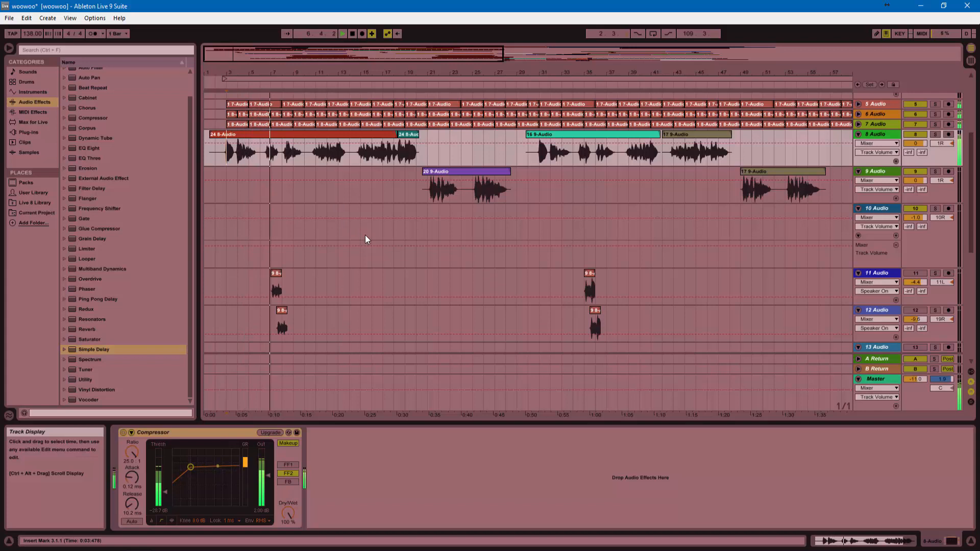
pyautogui.press('space')
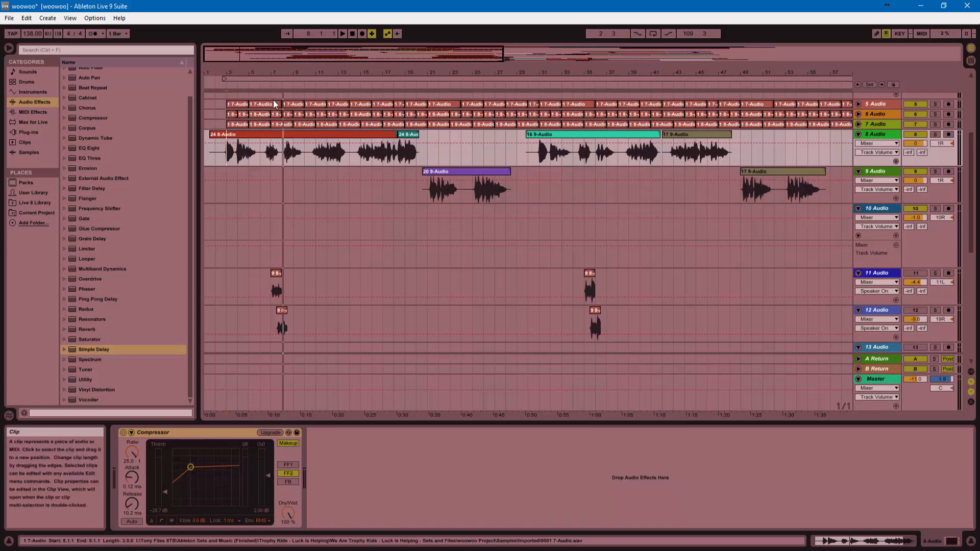
pyautogui.rightClick(292, 197)
pyautogui.click(289, 192)
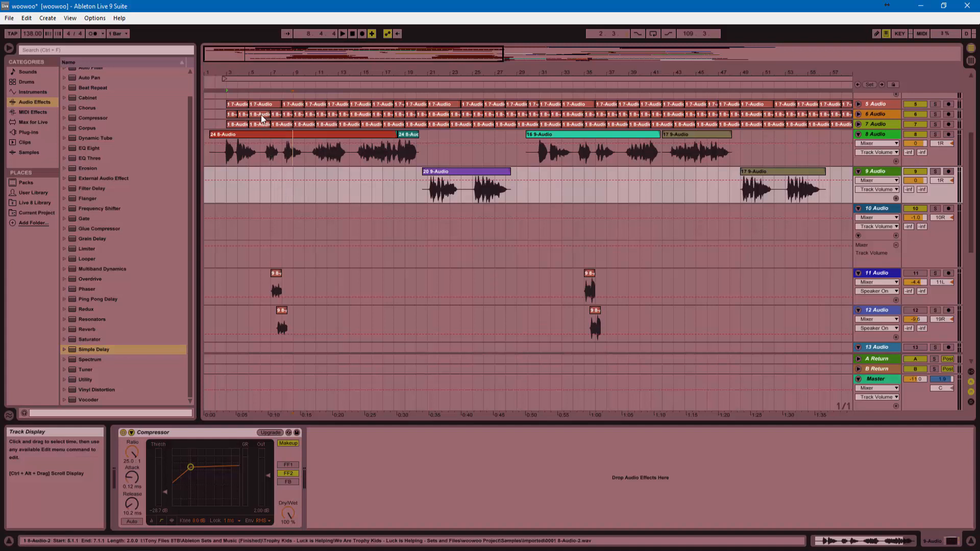
# Select bar 7 to 8 on track 8, zoom in, and audition the passage.
pyautogui.moveTo(272, 162); pyautogui.dragTo(281, 162)
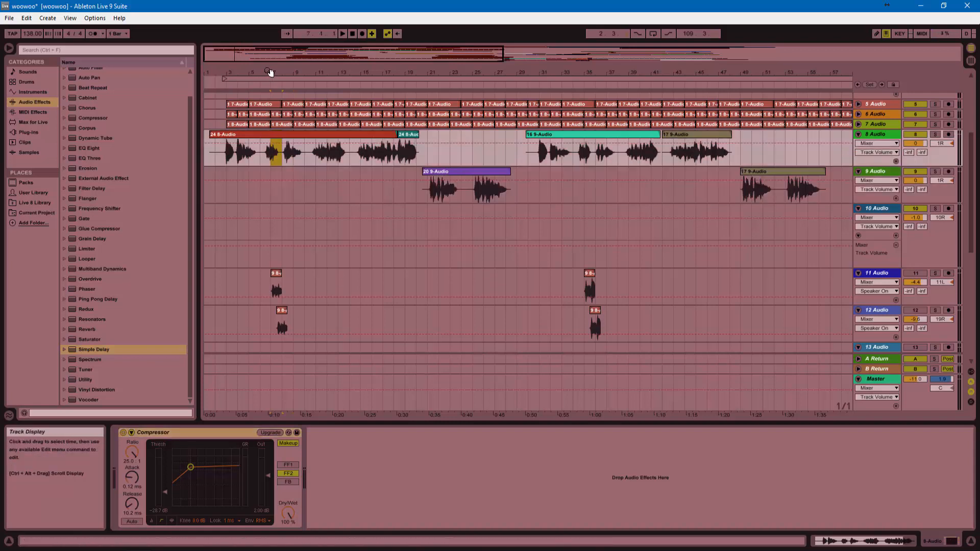
pyautogui.moveTo(271, 73); pyautogui.dragTo(276, 128)
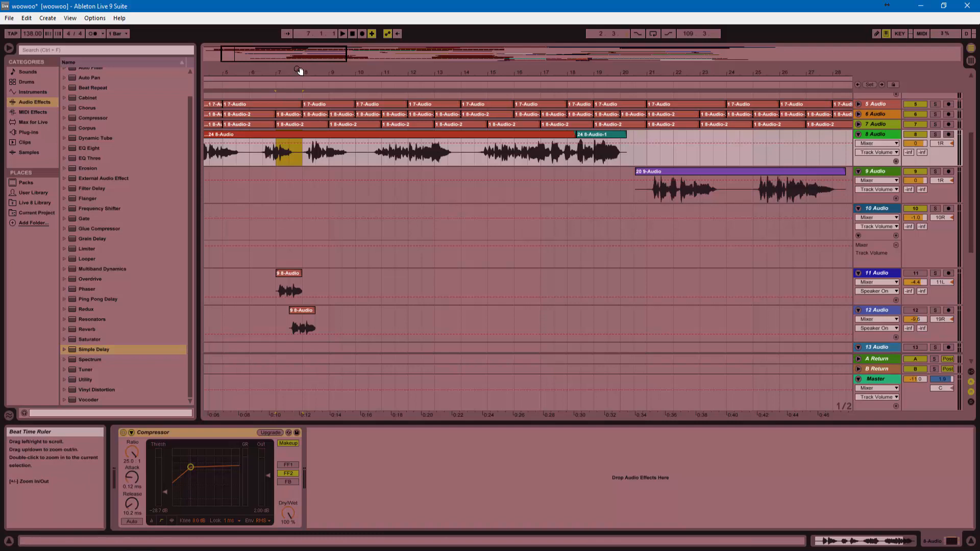
pyautogui.moveTo(297, 72); pyautogui.dragTo(305, 158)
pyautogui.press('space')
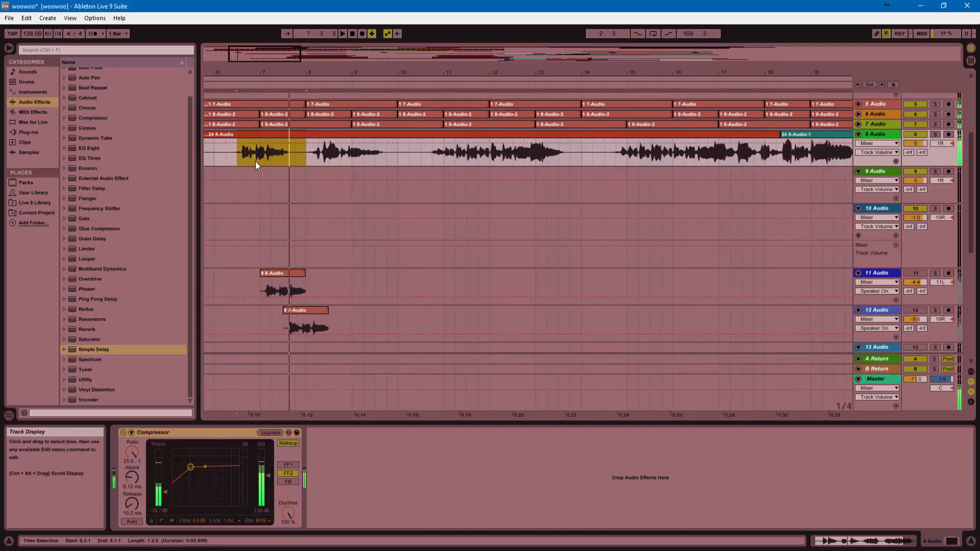
pyautogui.moveTo(258, 71); pyautogui.dragTo(332, 161)
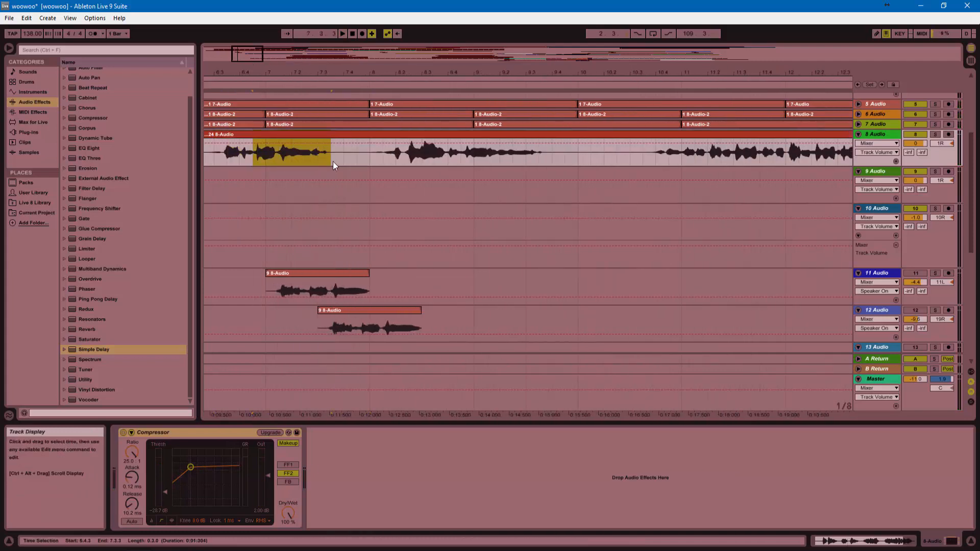
pyautogui.press('space')
# Set the insert point at 7.1.1 on track 11 and zoom to bars 5–13.
pyautogui.click(268, 289)
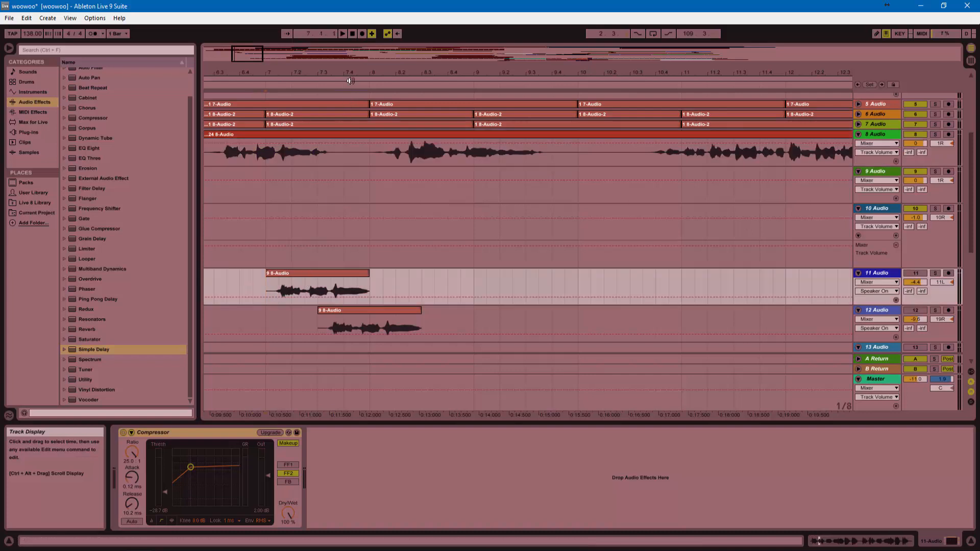
pyautogui.moveTo(354, 73); pyautogui.dragTo(354, 51)
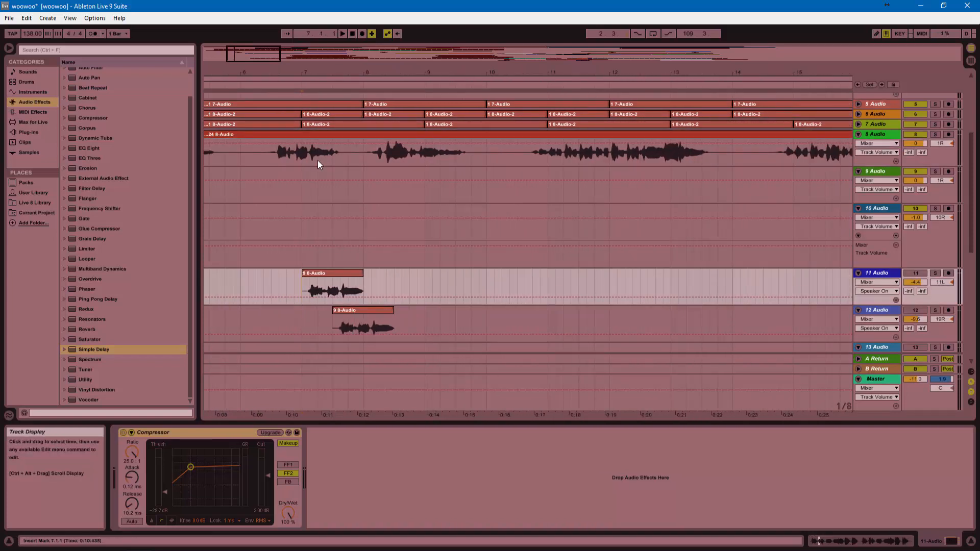
pyautogui.click(300, 156)
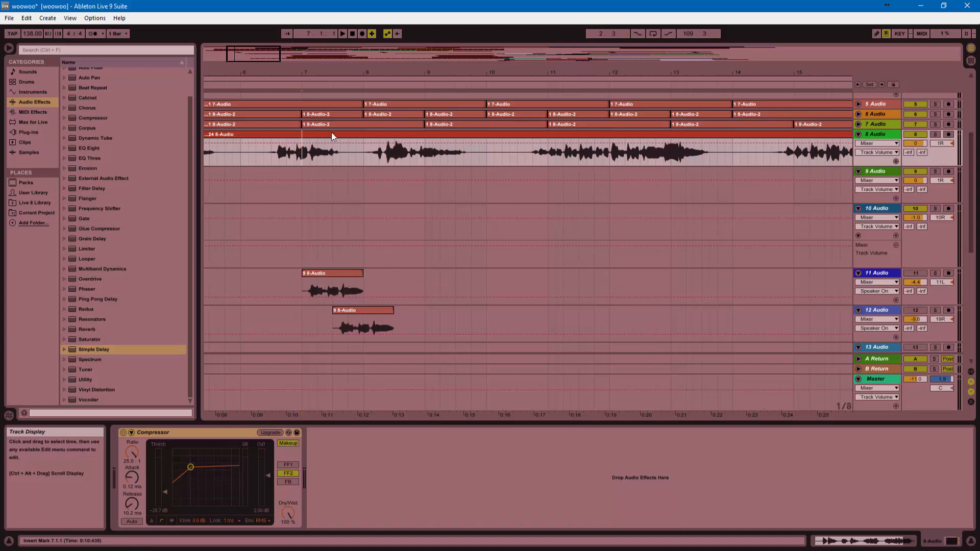
pyautogui.moveTo(374, 71); pyautogui.dragTo(374, 31)
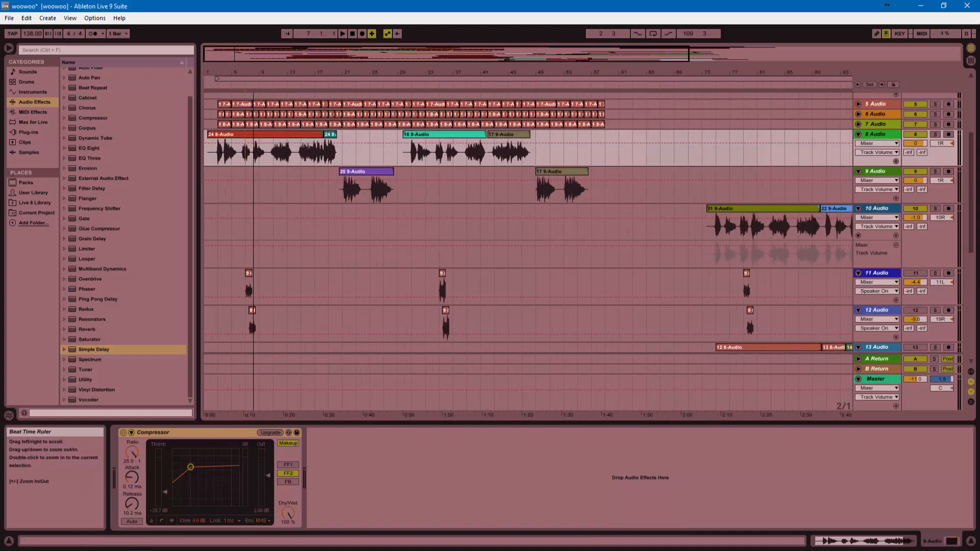
pyautogui.moveTo(236, 73); pyautogui.dragTo(235, 119)
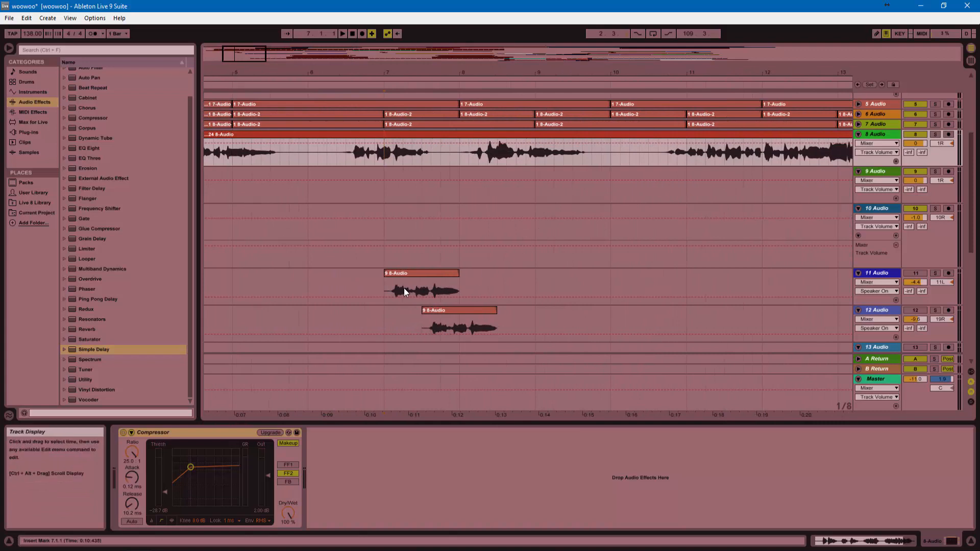
pyautogui.click(383, 288)
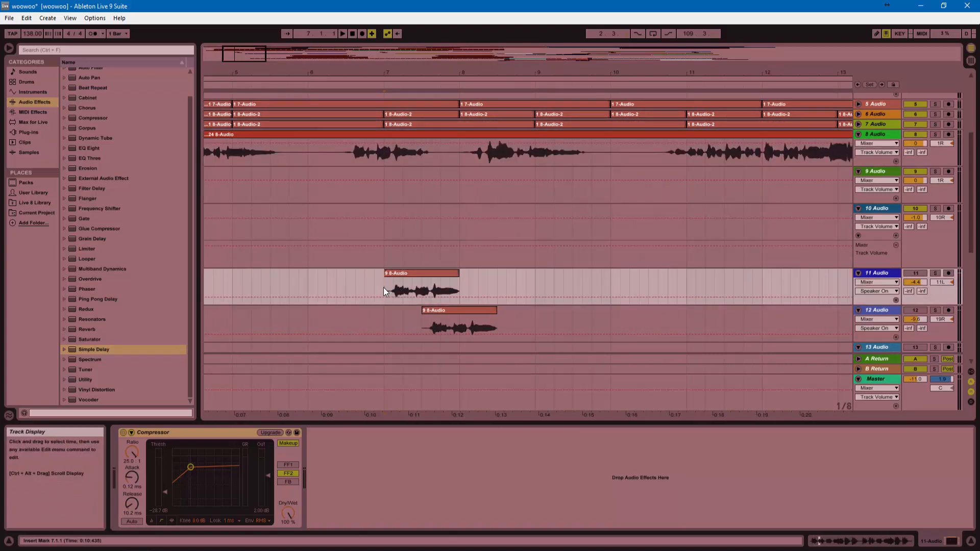
# Select the 9 8-Audio clips on tracks 11 and 12 and activate both tracks.
pyautogui.click(441, 275)
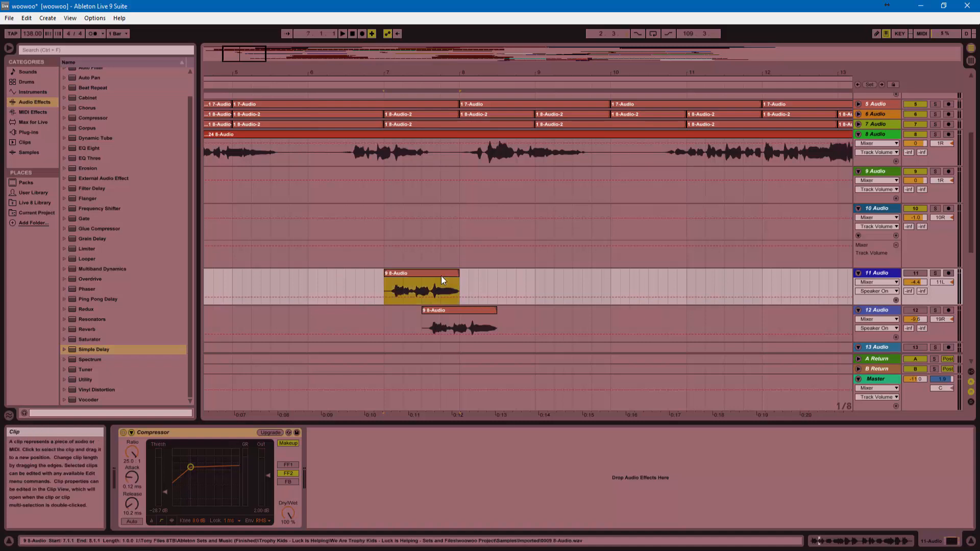
pyautogui.click(448, 311)
pyautogui.scroll(-2, 447, 310)
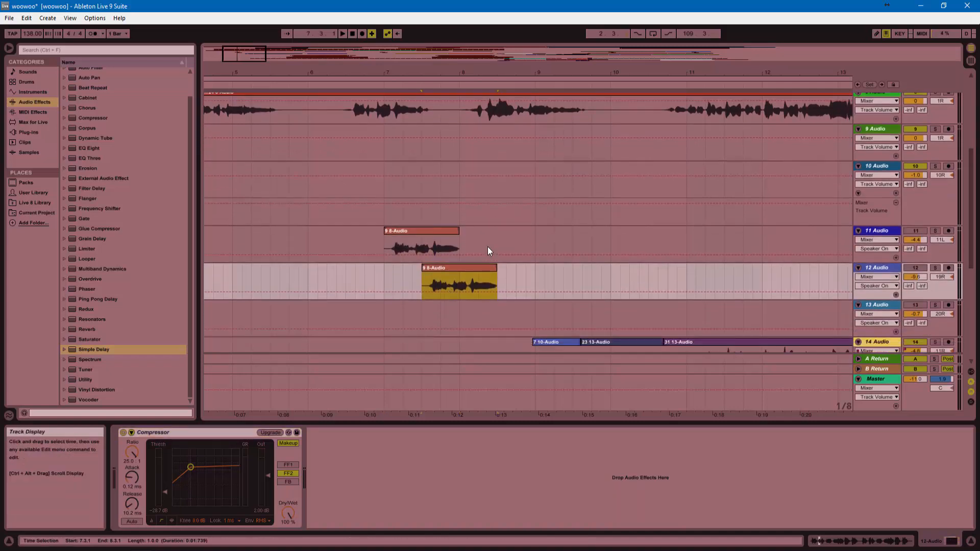
pyautogui.scroll(2, 494, 254)
pyautogui.scroll(-1, 498, 256)
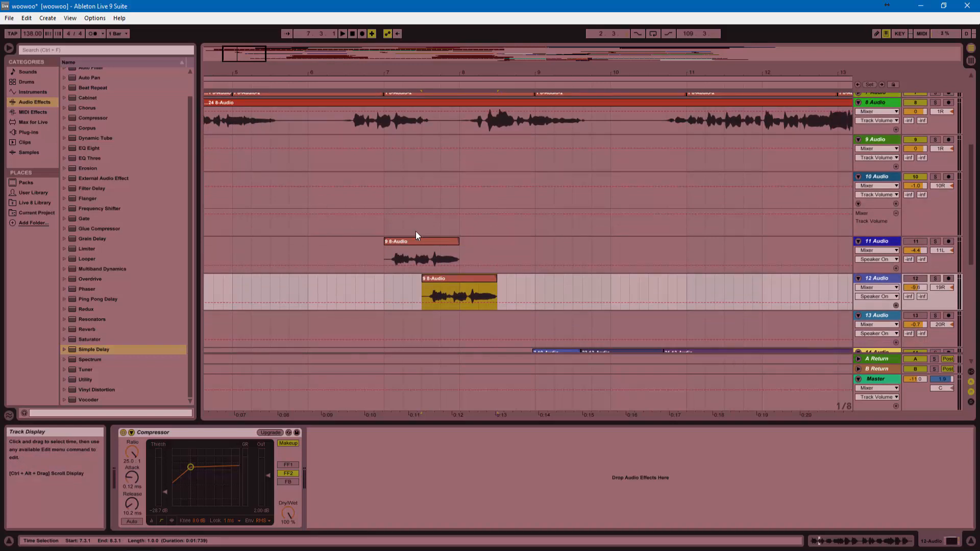
pyautogui.click(416, 245)
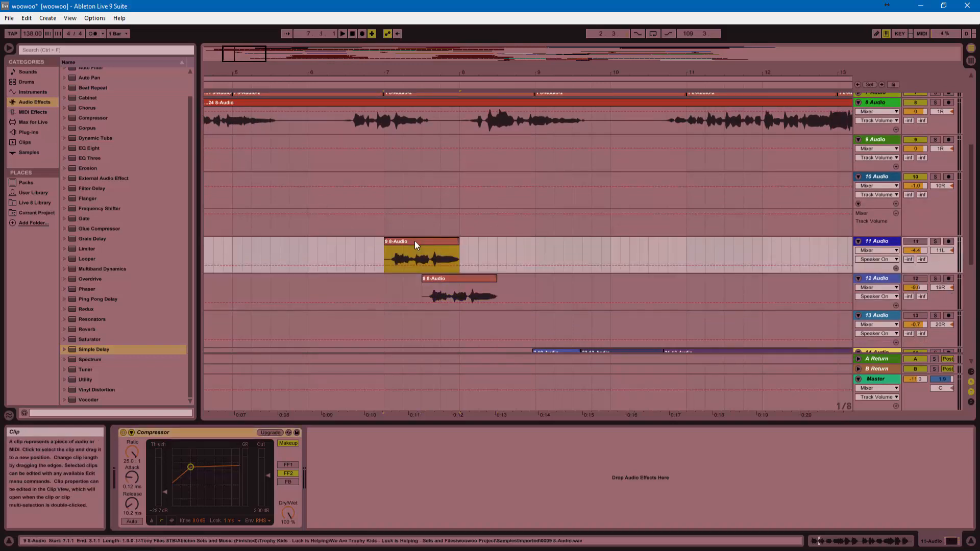
pyautogui.click(442, 280)
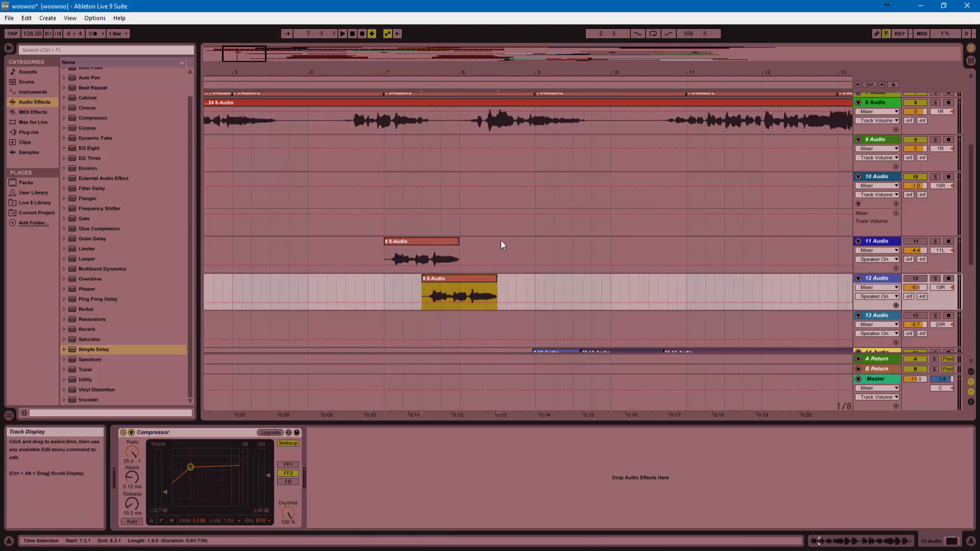
pyautogui.click(921, 241)
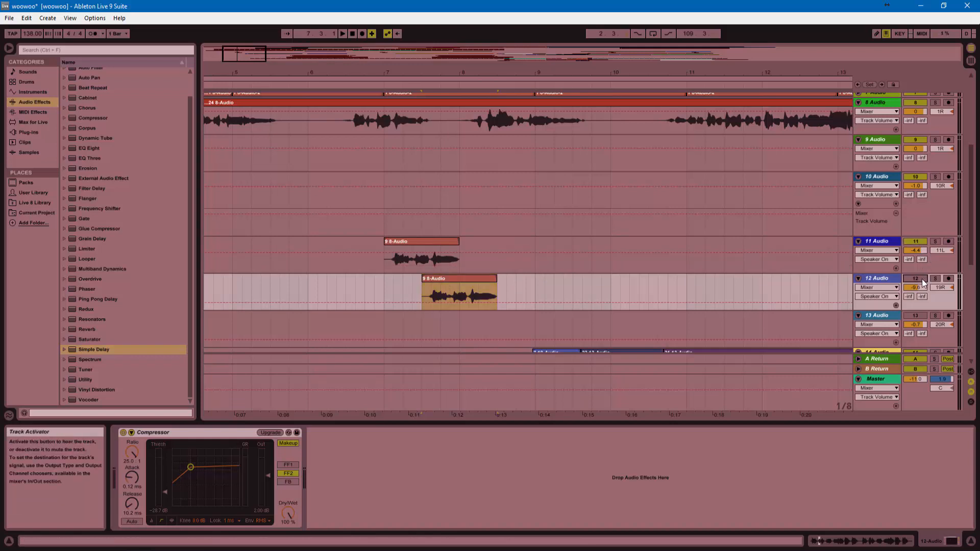
pyautogui.click(922, 279)
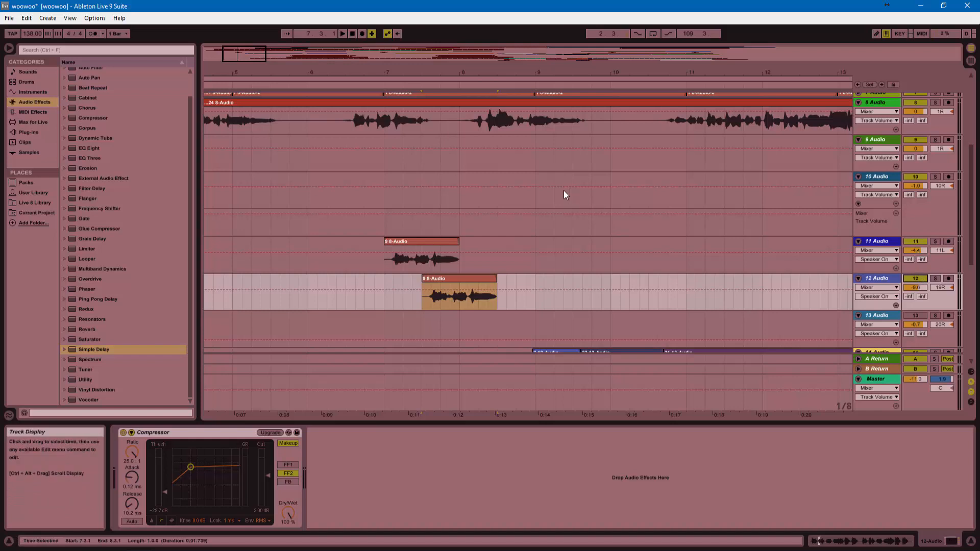
# Play from bar 6 on track 8, then move the insert point to 7.3.1 on track 11.
pyautogui.click(309, 125)
pyautogui.press('space')
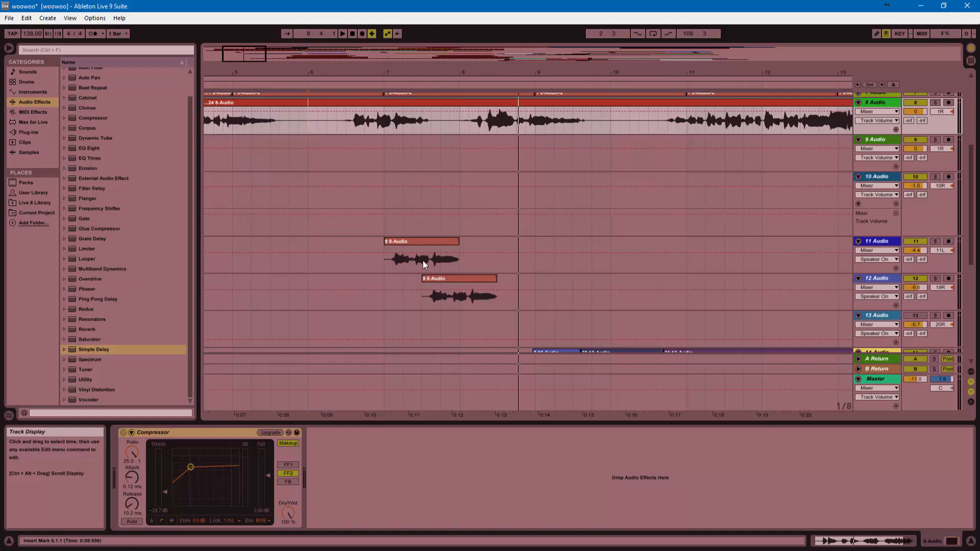
pyautogui.click(422, 260)
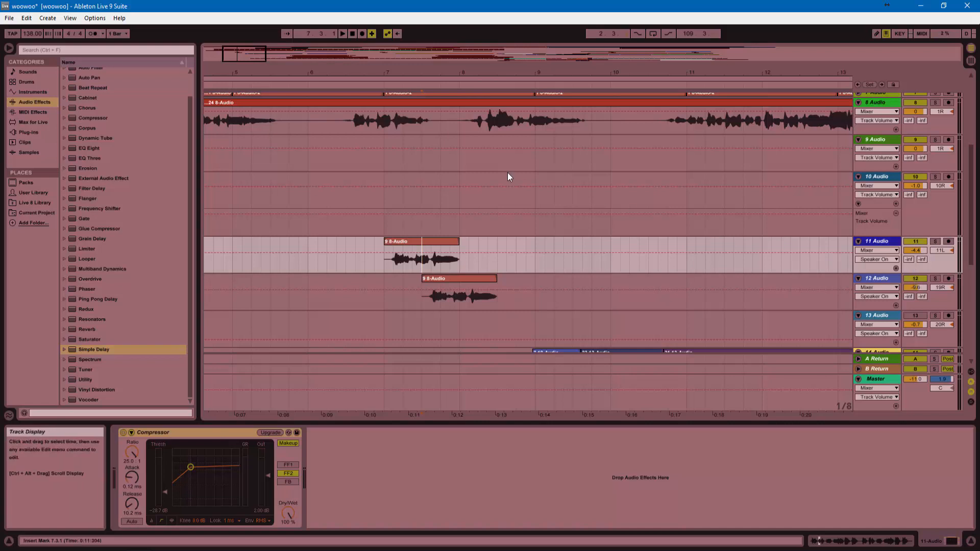
pyautogui.scroll(2, 462, 204)
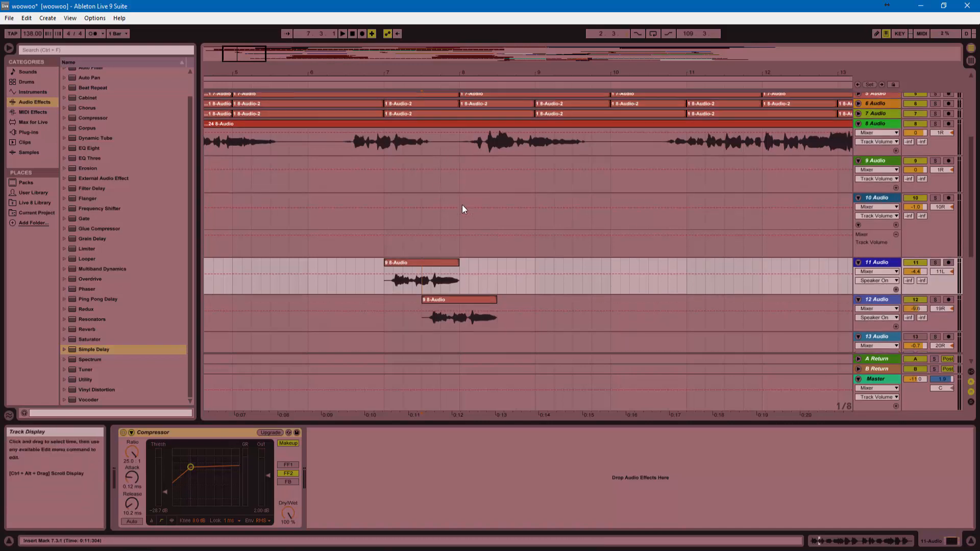